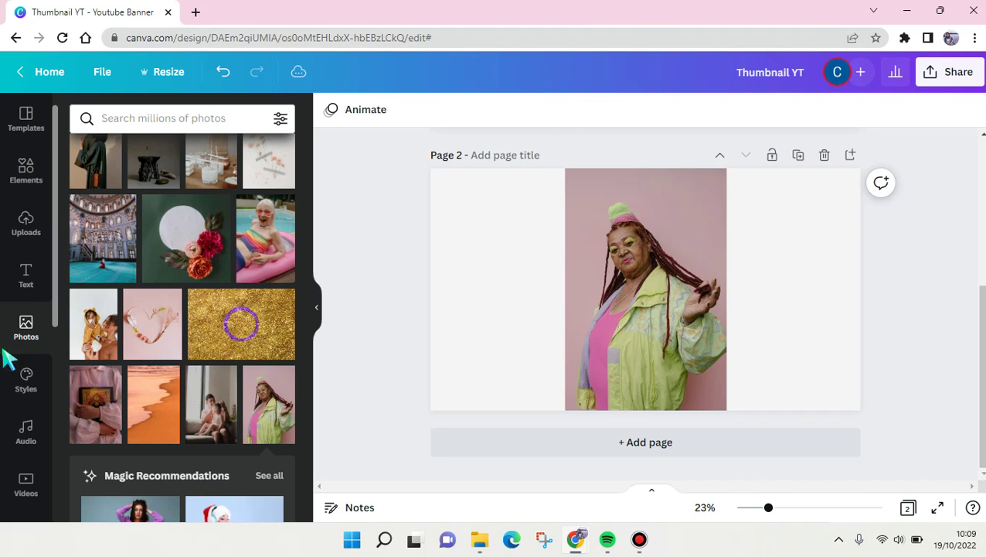
# Step: Run Background Remover on the page-2 portrait to strip the pink backdrop
pyautogui.scroll(3, 265, 429)
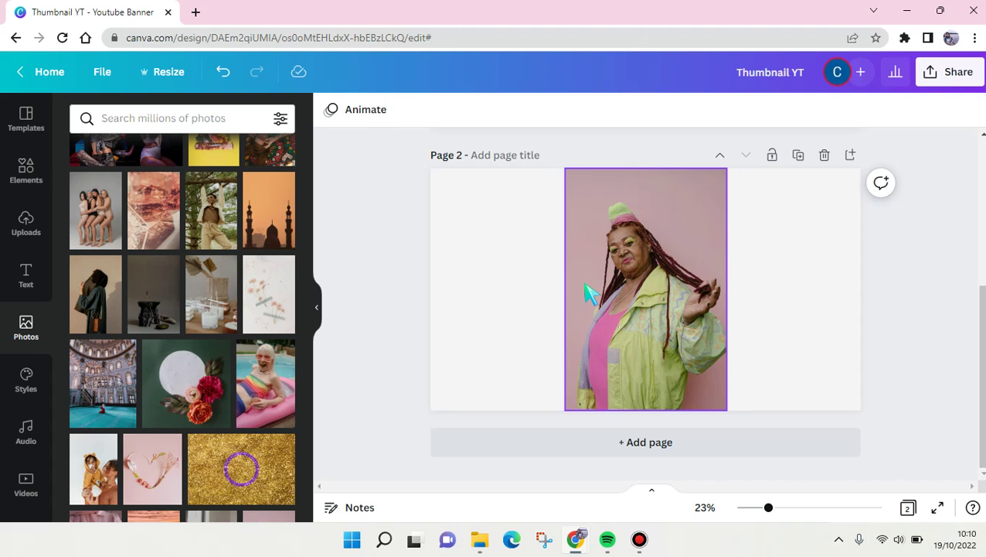
pyautogui.click(585, 292)
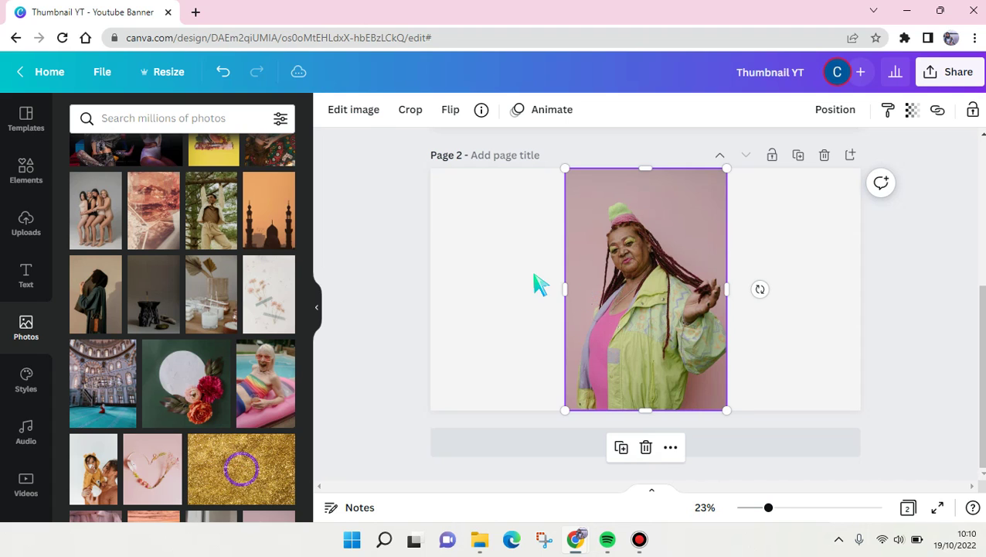
pyautogui.click(353, 110)
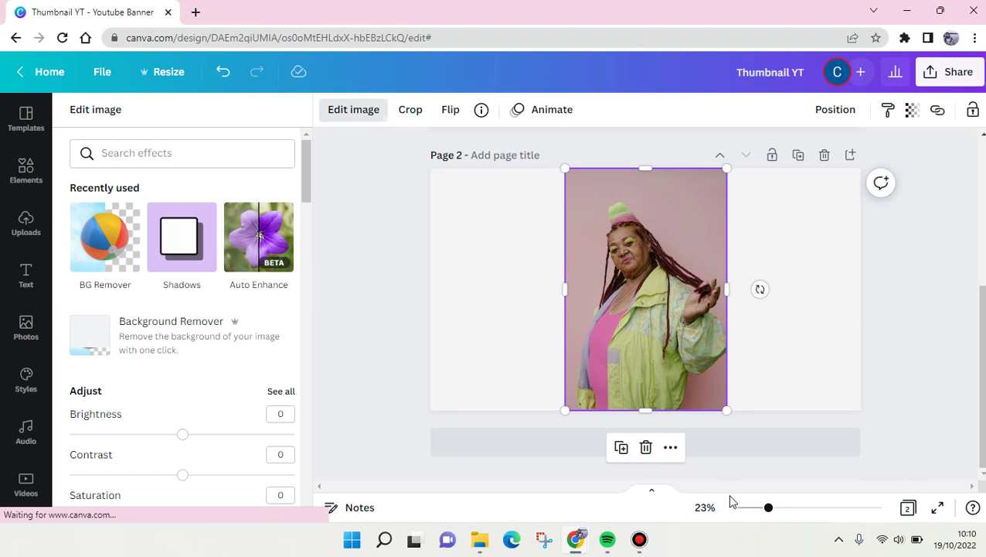
pyautogui.click(197, 346)
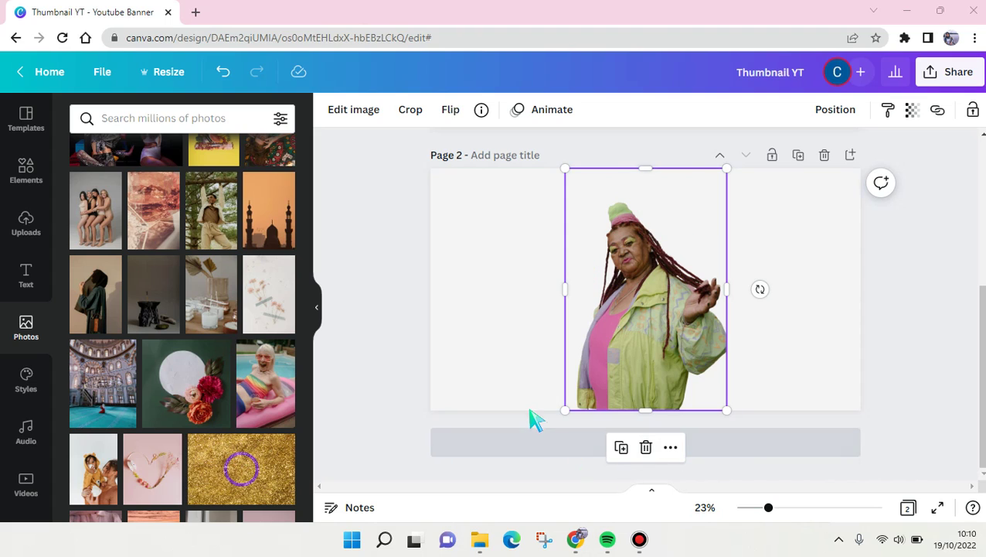
# Step: Apply the Screen Lino effect to the cutout with its scale nudged to 1.01
pyautogui.click(348, 110)
pyautogui.scroll(-3, 248, 238)
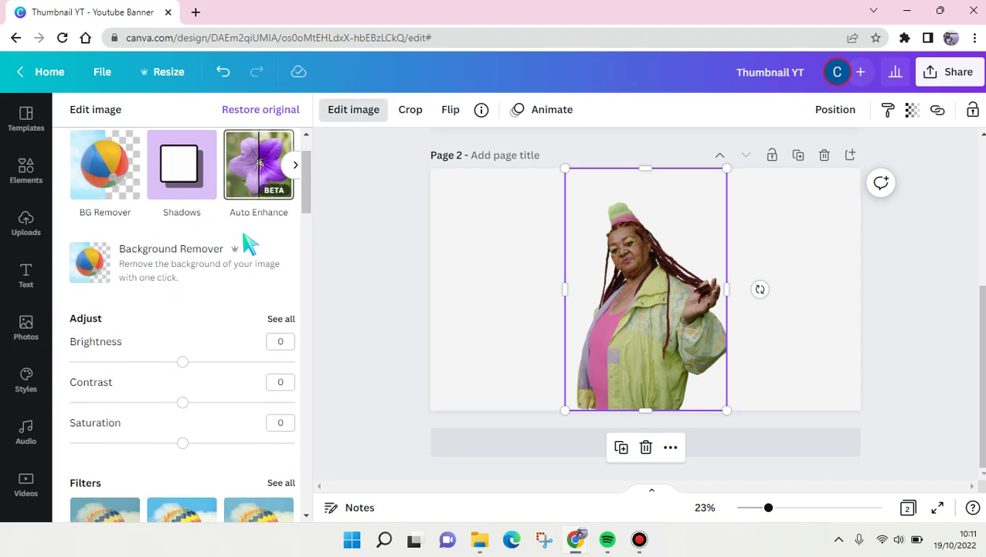
pyautogui.scroll(-7, 247, 244)
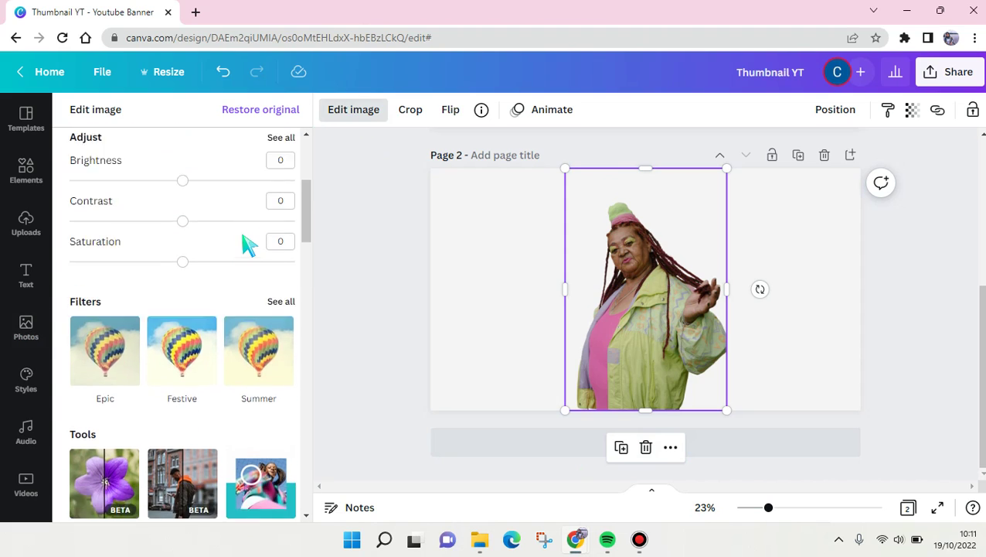
pyautogui.scroll(-8, 247, 244)
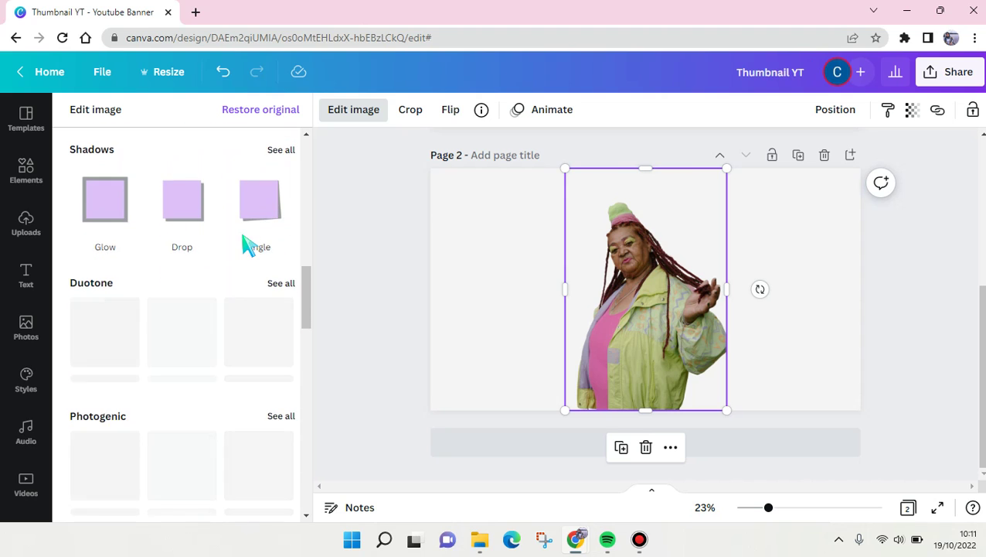
pyautogui.scroll(-6, 244, 244)
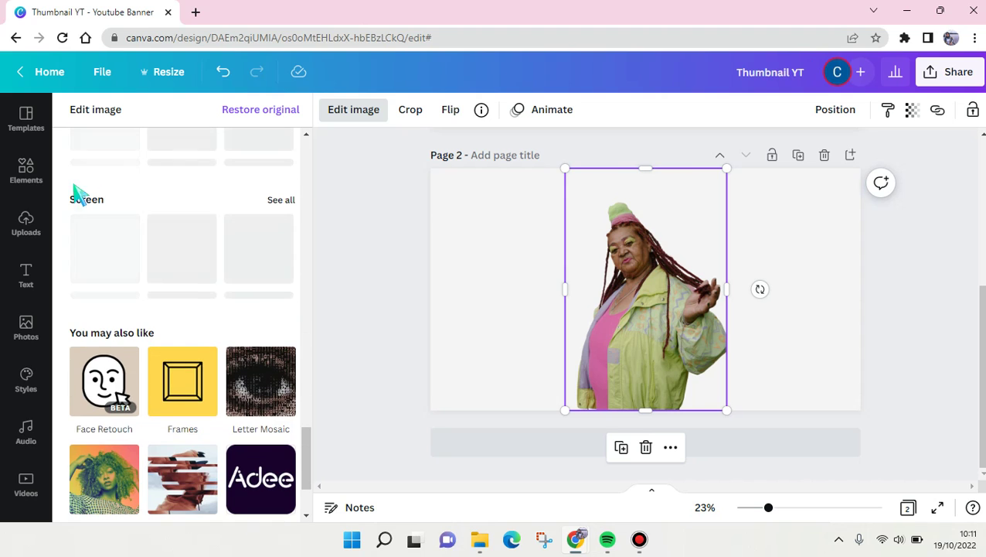
pyautogui.click(280, 200)
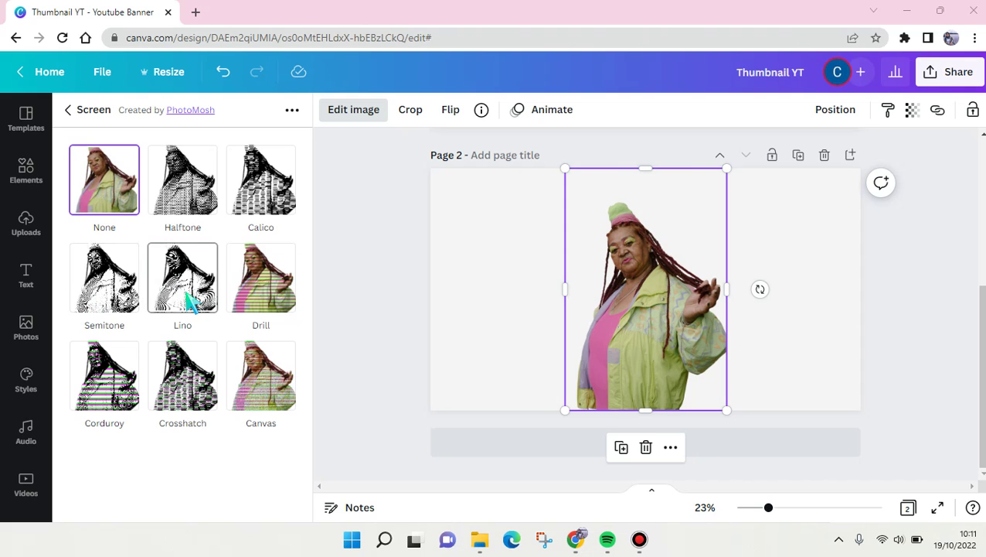
pyautogui.click(202, 296)
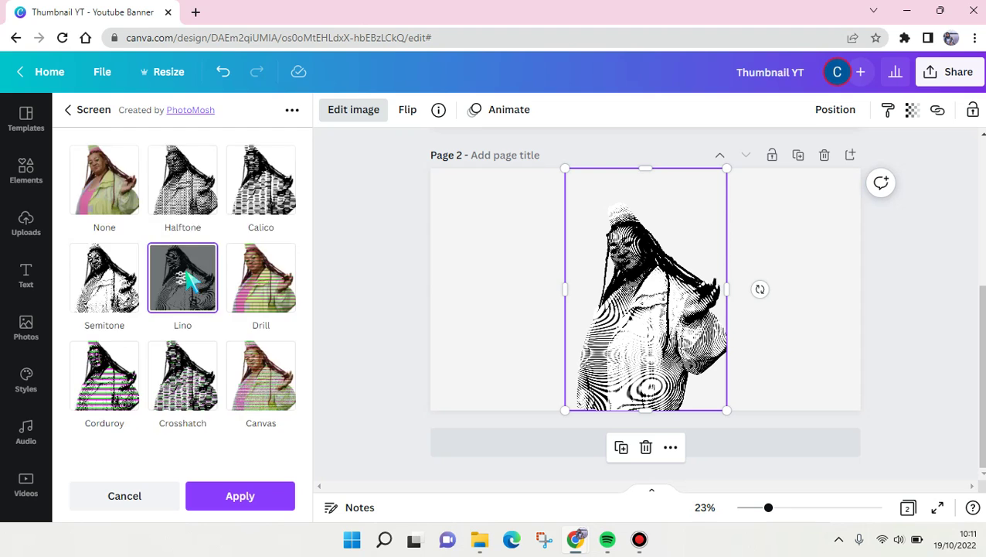
pyautogui.click(202, 271)
pyautogui.moveTo(144, 202)
pyautogui.mouseDown()
pyautogui.moveTo(189, 203)
pyautogui.moveTo(147, 202)
pyautogui.mouseUp()
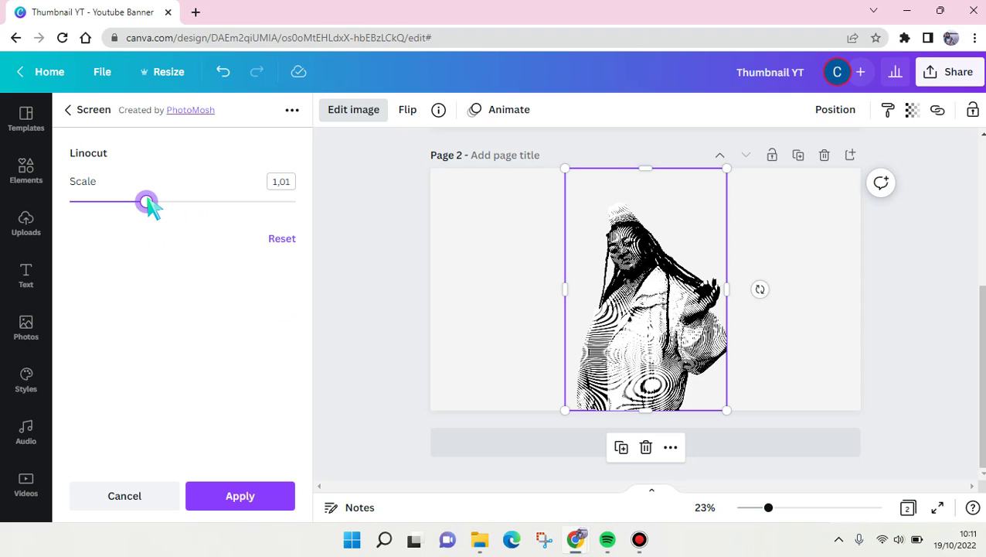
pyautogui.click(226, 508)
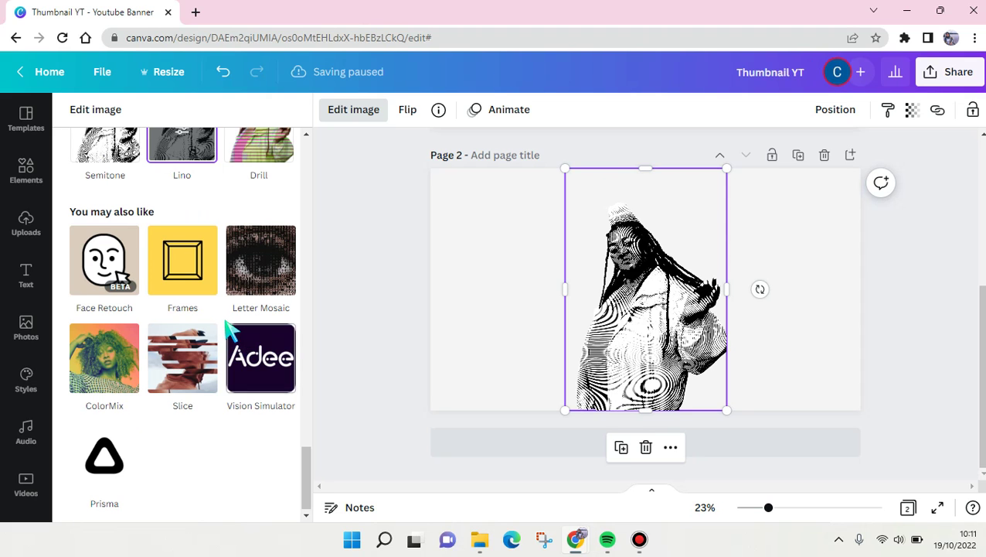
# Step: Apply the Mystic duotone preset so the linocut portrait turns magenta and cyan
pyautogui.scroll(10, 229, 329)
pyautogui.scroll(1, 230, 329)
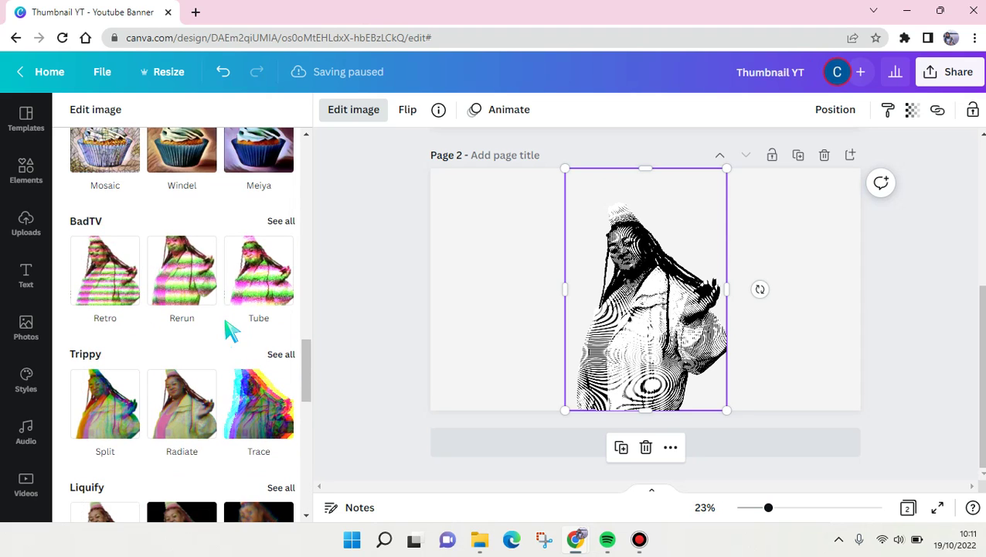
pyautogui.scroll(6, 301, 348)
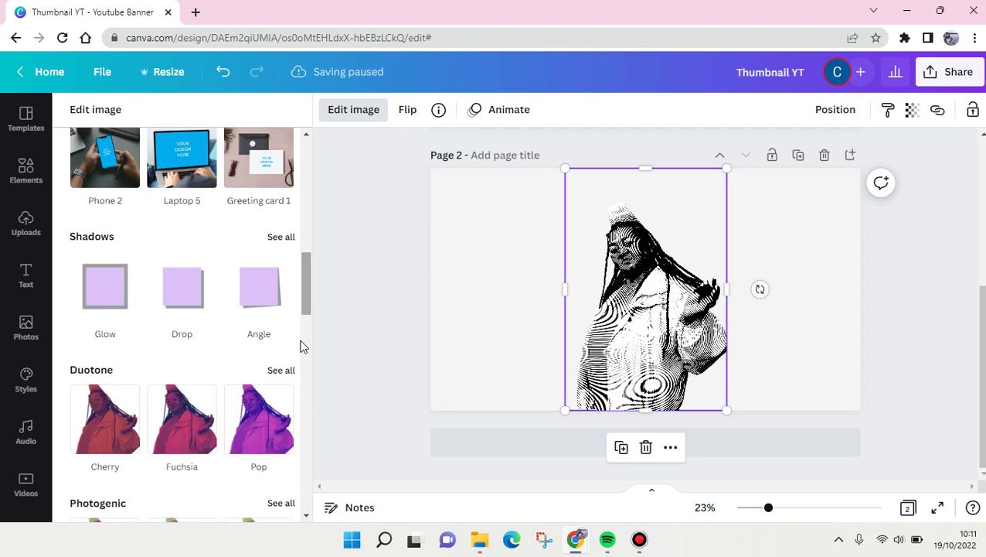
pyautogui.scroll(-4, 303, 346)
pyautogui.scroll(-3, 303, 350)
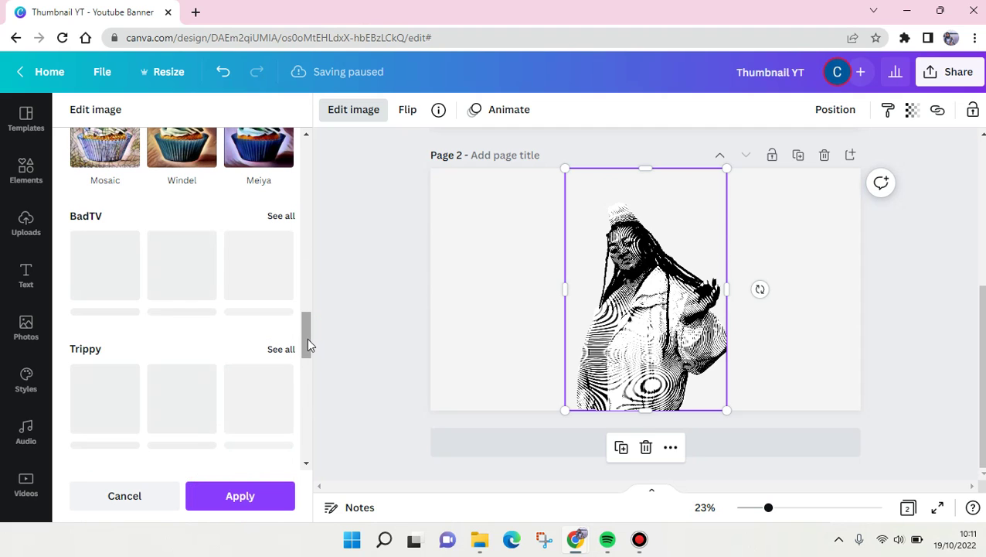
pyautogui.moveTo(309, 328); pyautogui.dragTo(311, 264)
pyautogui.scroll(2, 310, 265)
pyautogui.scroll(-2, 121, 315)
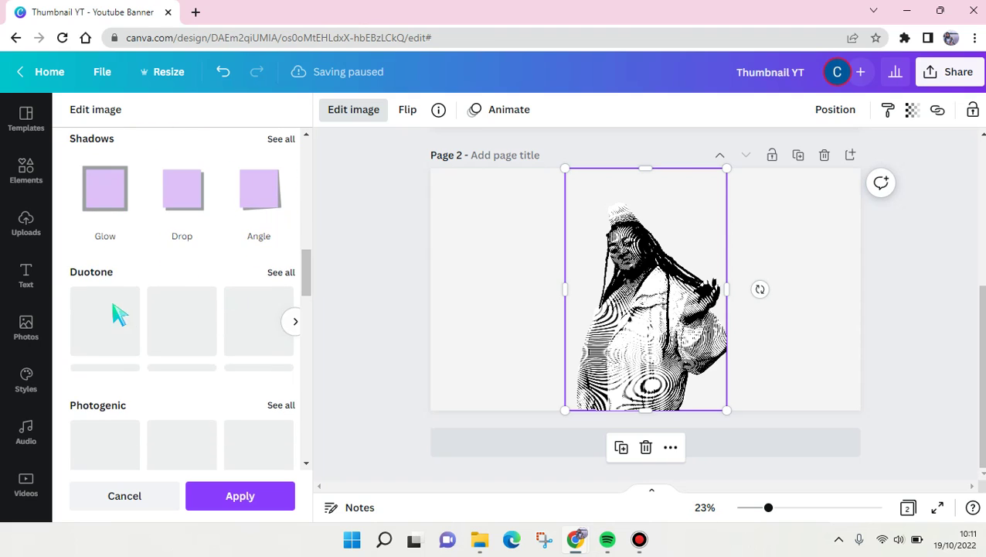
pyautogui.click(281, 272)
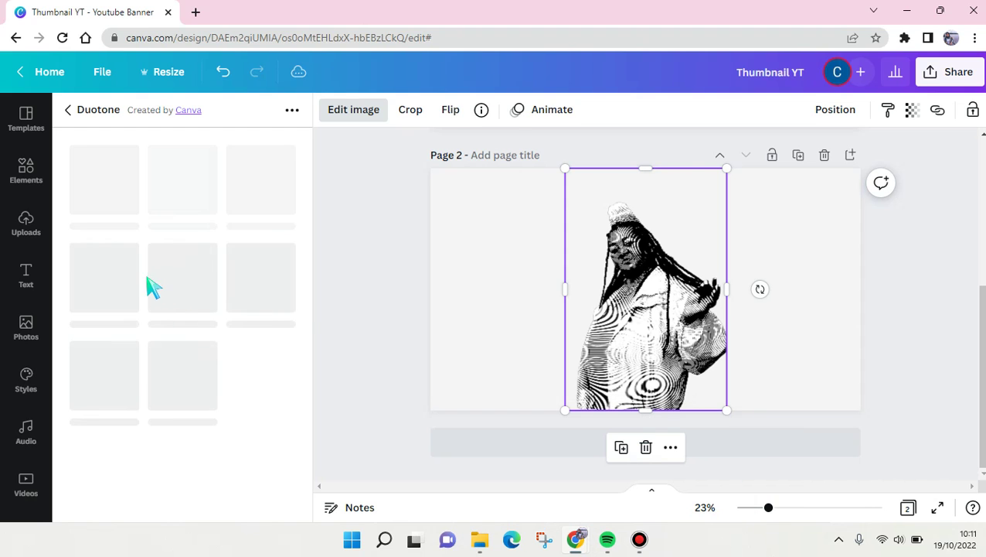
pyautogui.scroll(-5, 132, 319)
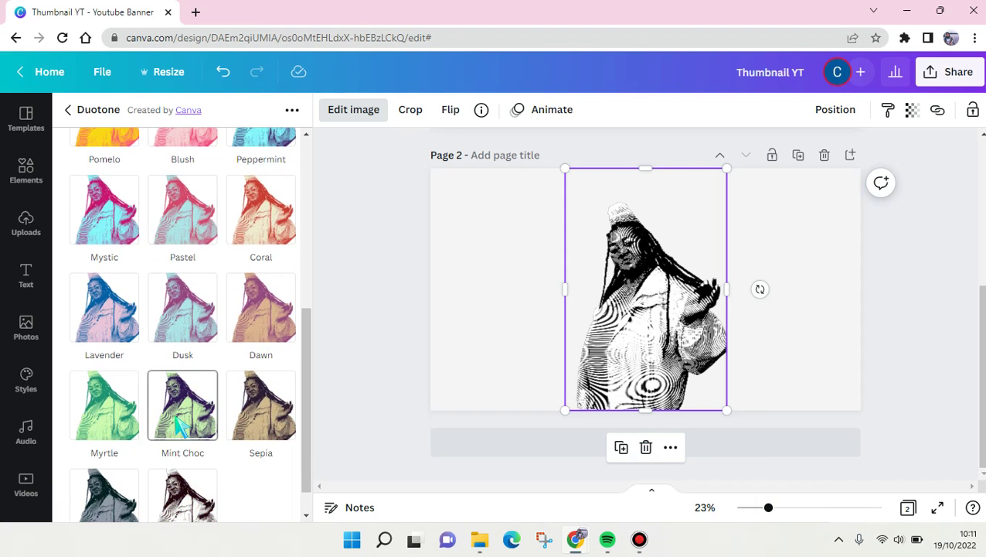
pyautogui.scroll(2, 180, 425)
pyautogui.scroll(-5, 179, 426)
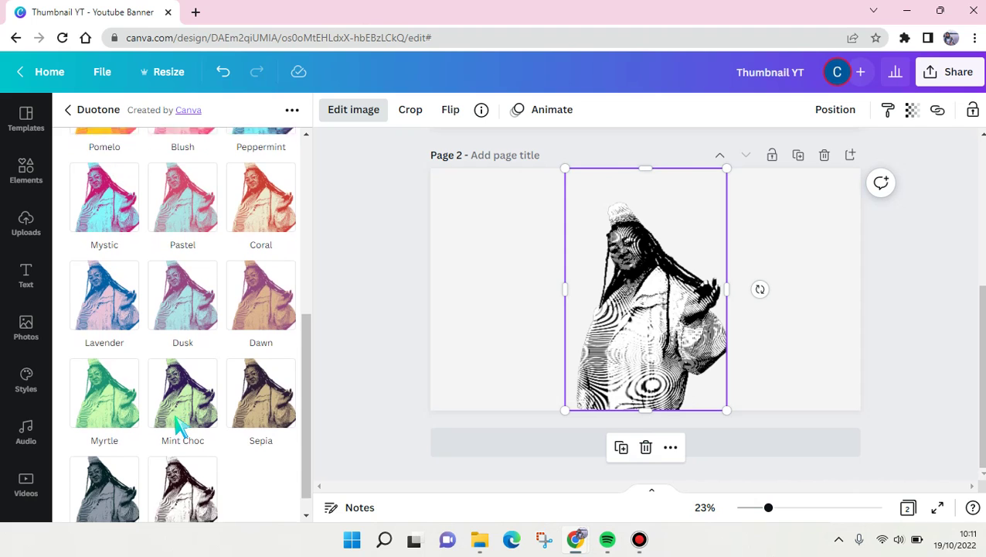
pyautogui.scroll(1, 179, 426)
pyautogui.scroll(2, 179, 425)
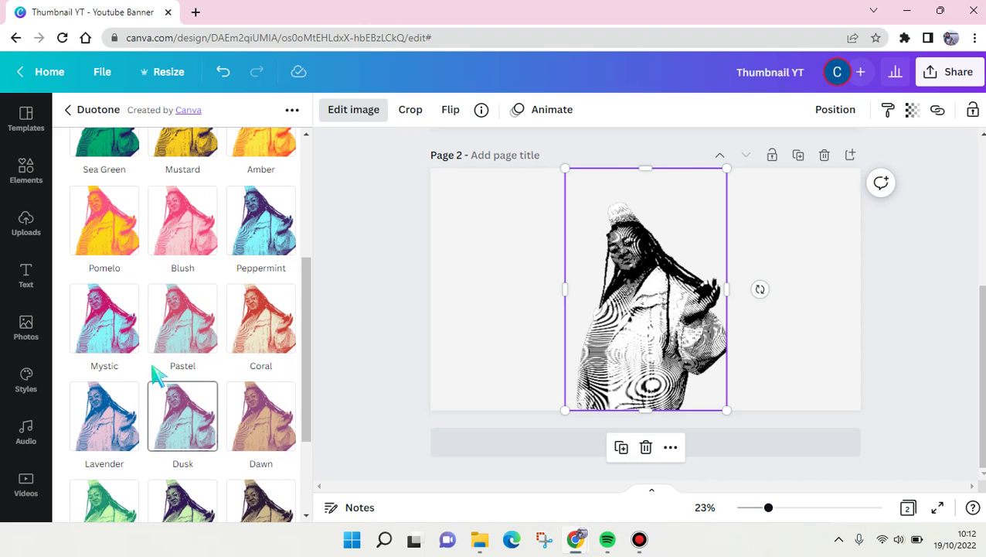
pyautogui.click(75, 340)
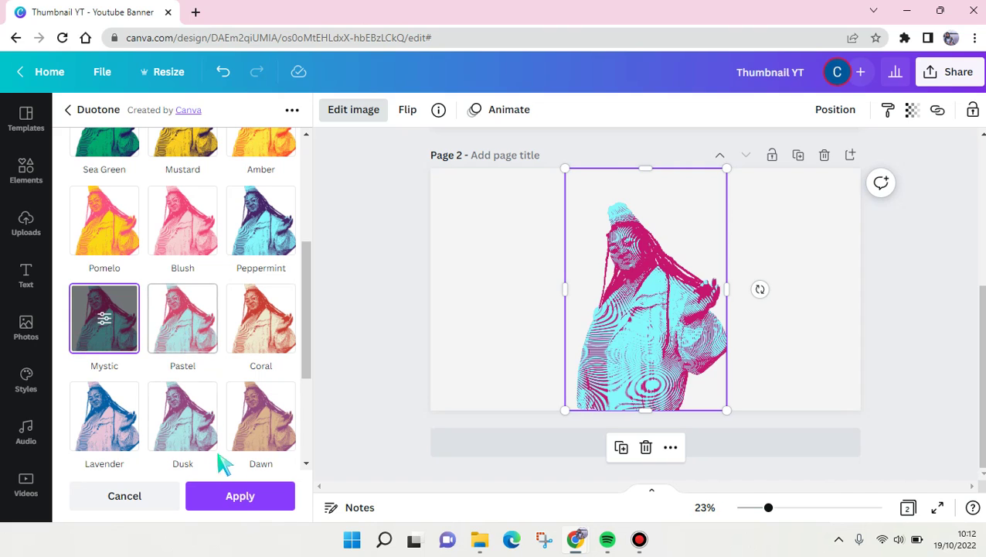
pyautogui.click(229, 498)
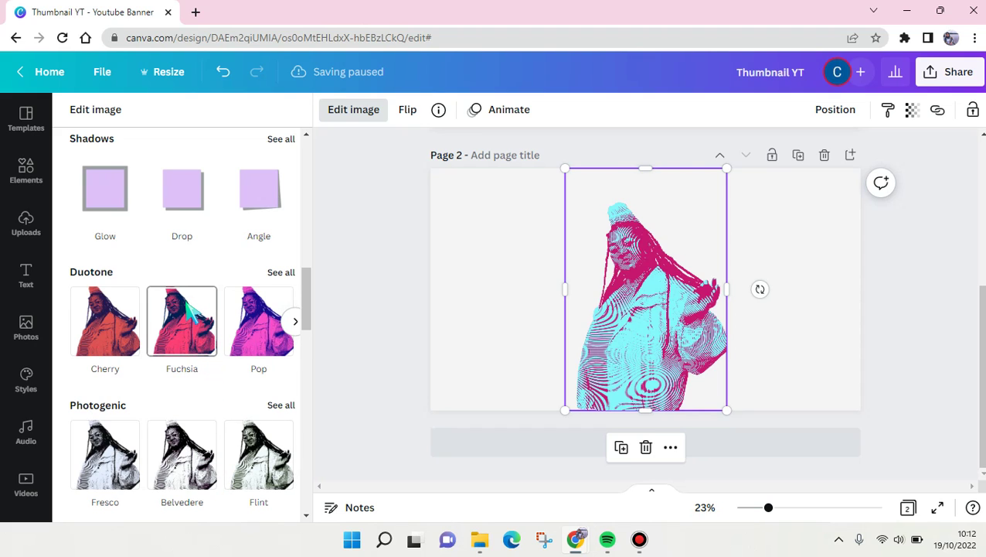
# Step: Apply the BadTV Fuzz effect with fine distort 0,1 and noisiness 0,68
pyautogui.scroll(-2, 189, 309)
pyautogui.scroll(-3, 186, 325)
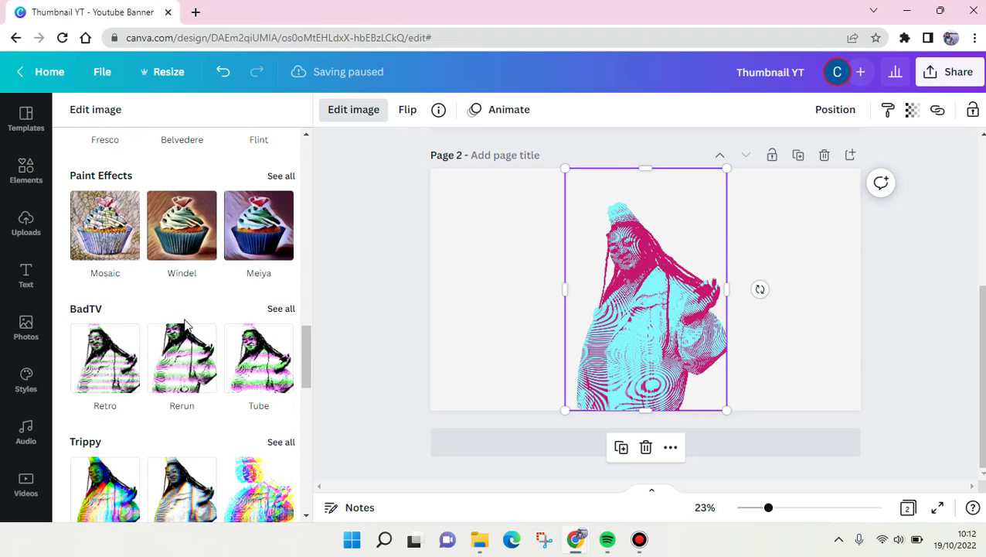
pyautogui.click(245, 333)
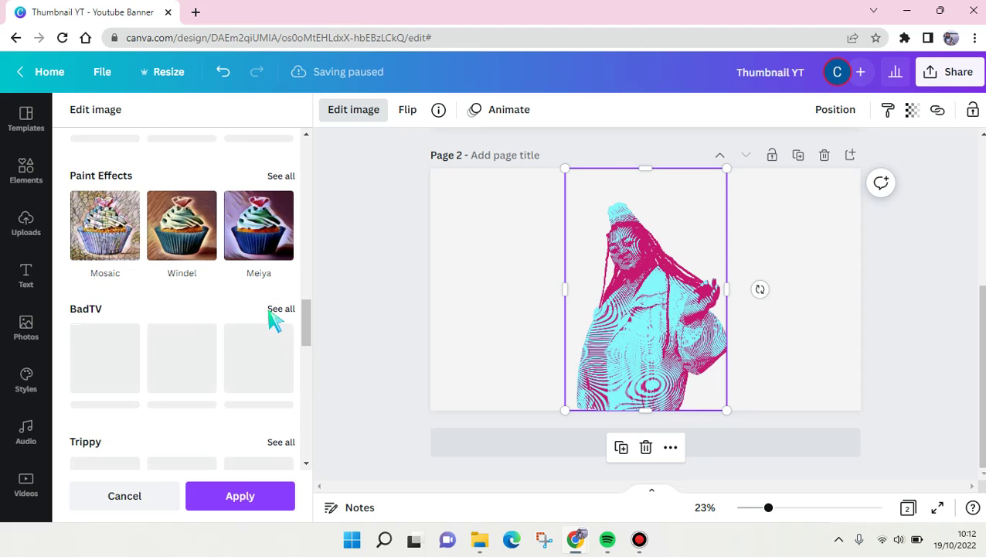
pyautogui.click(272, 310)
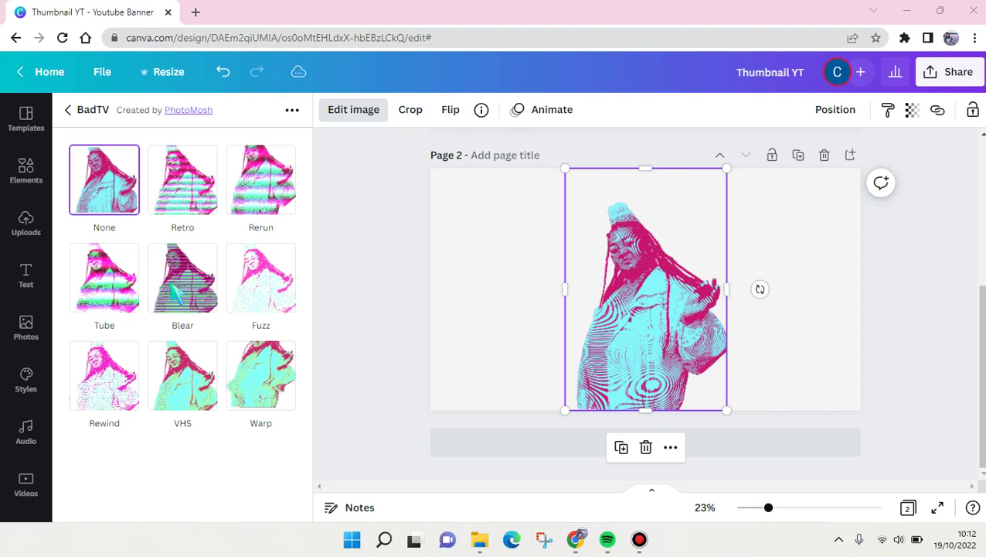
pyautogui.click(237, 283)
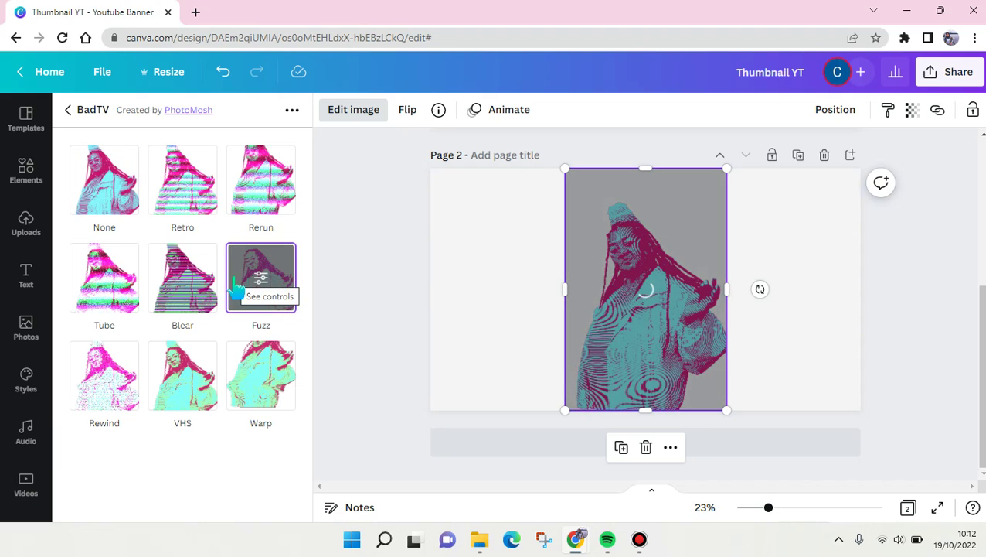
pyautogui.click(262, 278)
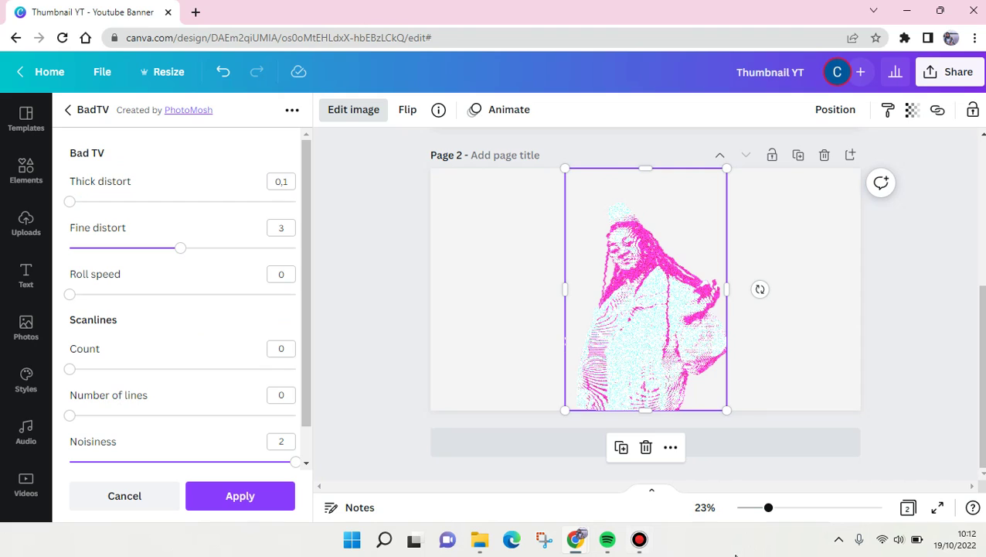
pyautogui.scroll(2, 106, 281)
pyautogui.moveTo(180, 249); pyautogui.dragTo(70, 248)
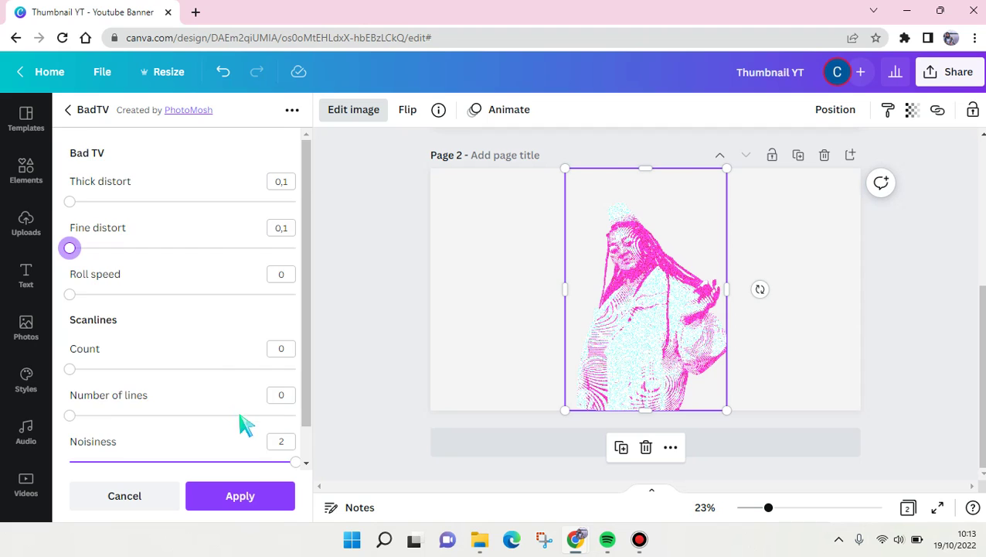
pyautogui.scroll(-1, 279, 430)
pyautogui.moveTo(294, 424); pyautogui.dragTo(147, 425)
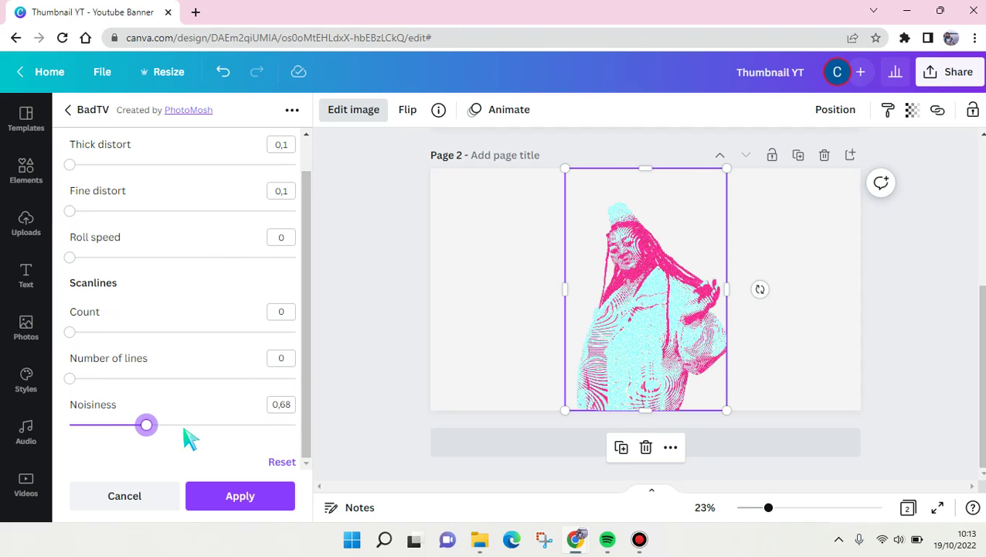
pyautogui.click(245, 508)
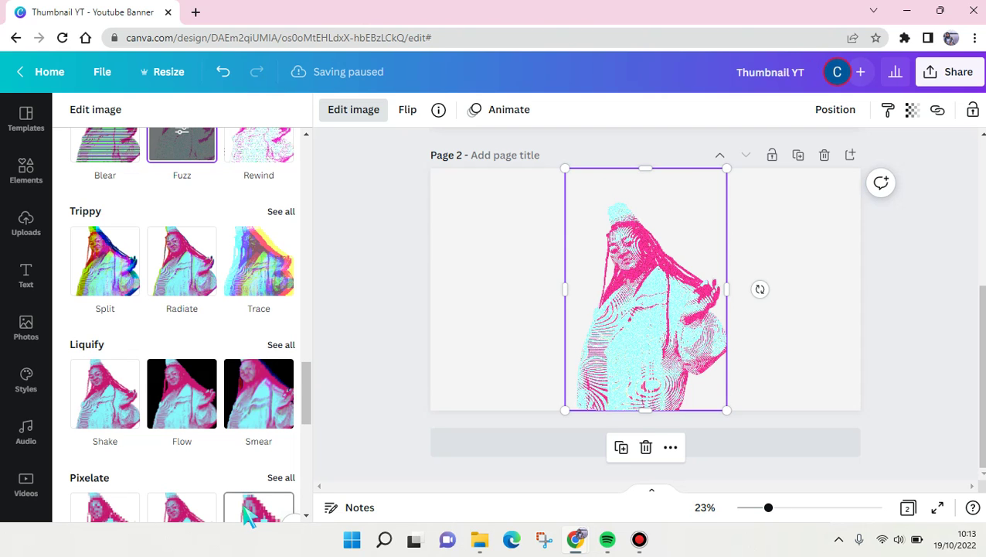
# Step: Apply the ColorMix Glow effect at strength 0,29 and size 8,56
pyautogui.scroll(8, 236, 379)
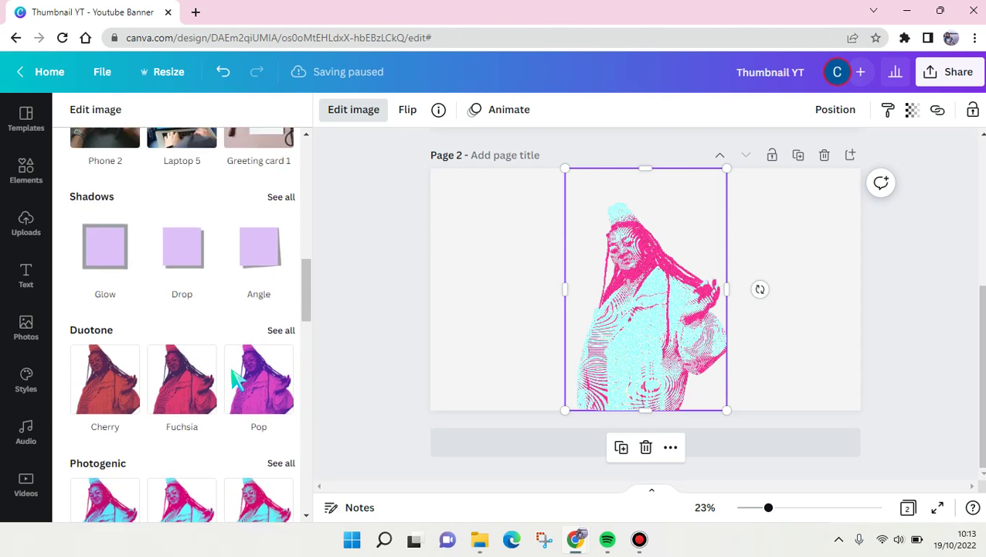
pyautogui.scroll(-10, 235, 379)
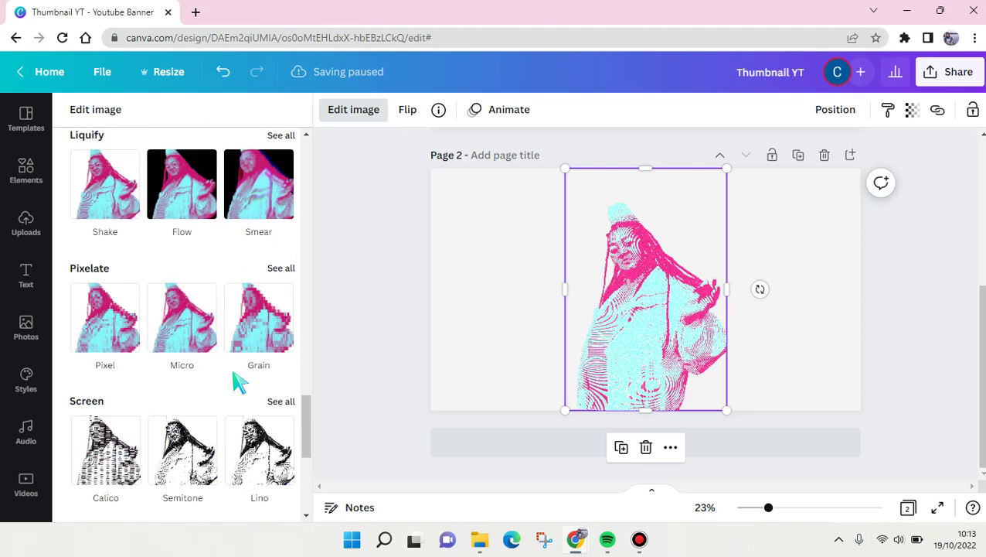
pyautogui.scroll(-4, 236, 379)
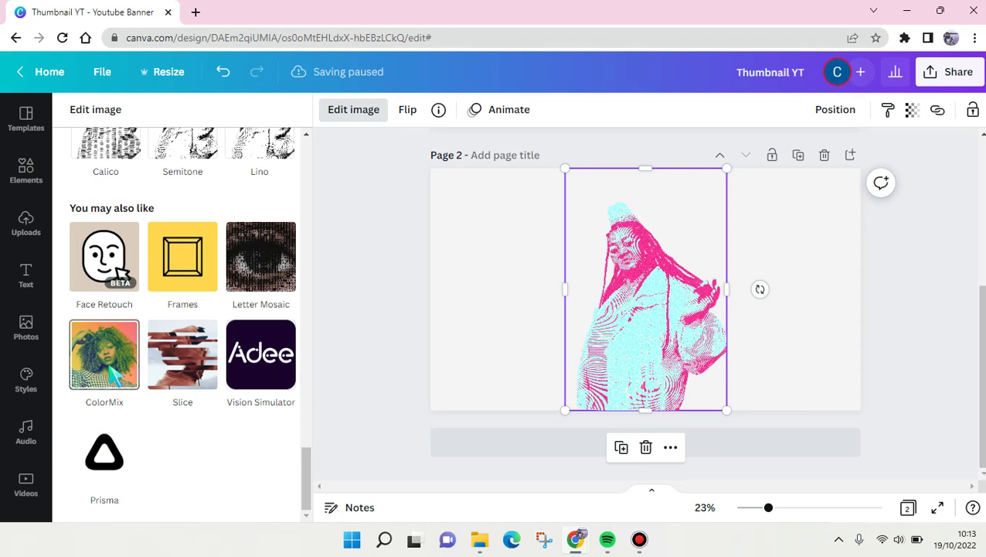
pyautogui.click(116, 373)
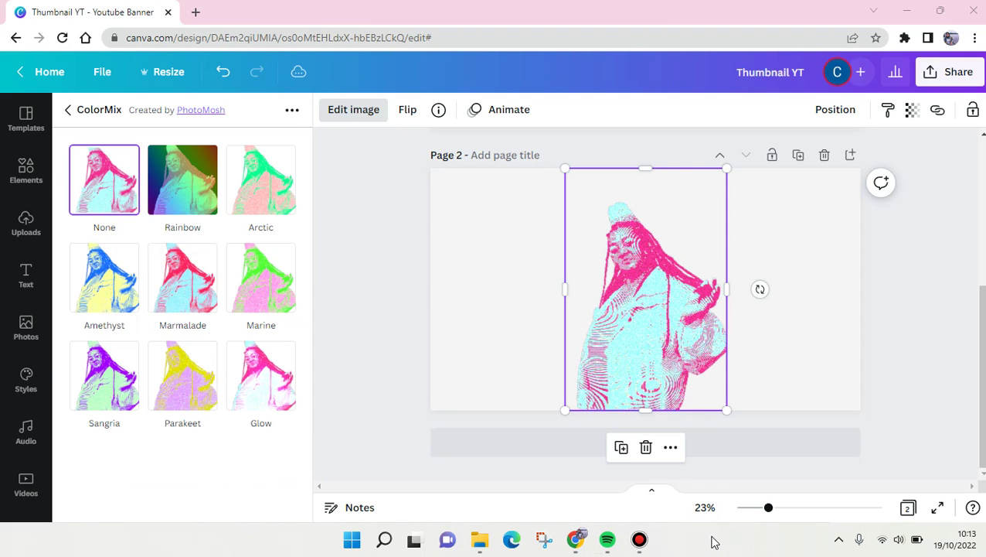
pyautogui.click(284, 396)
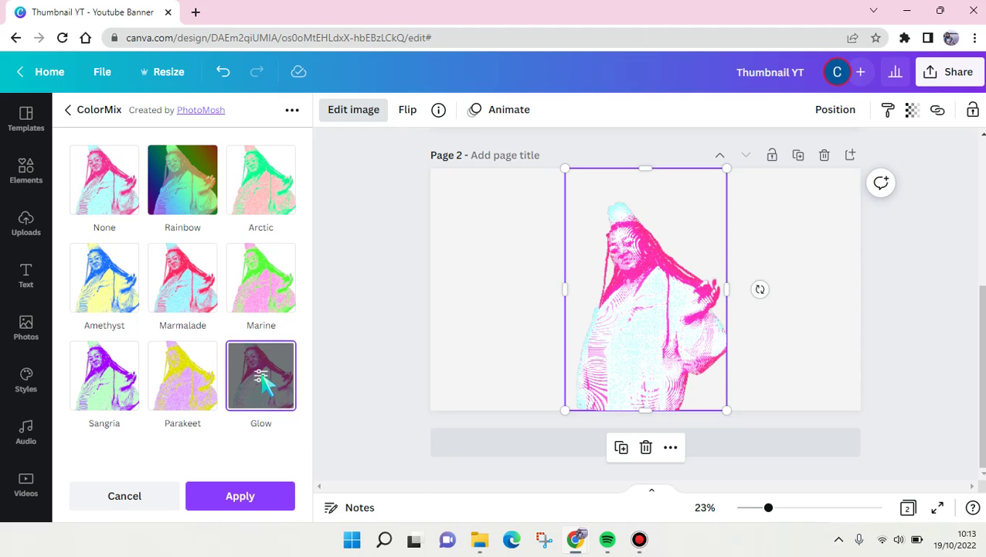
pyautogui.click(268, 382)
pyautogui.moveTo(128, 201); pyautogui.dragTo(104, 203)
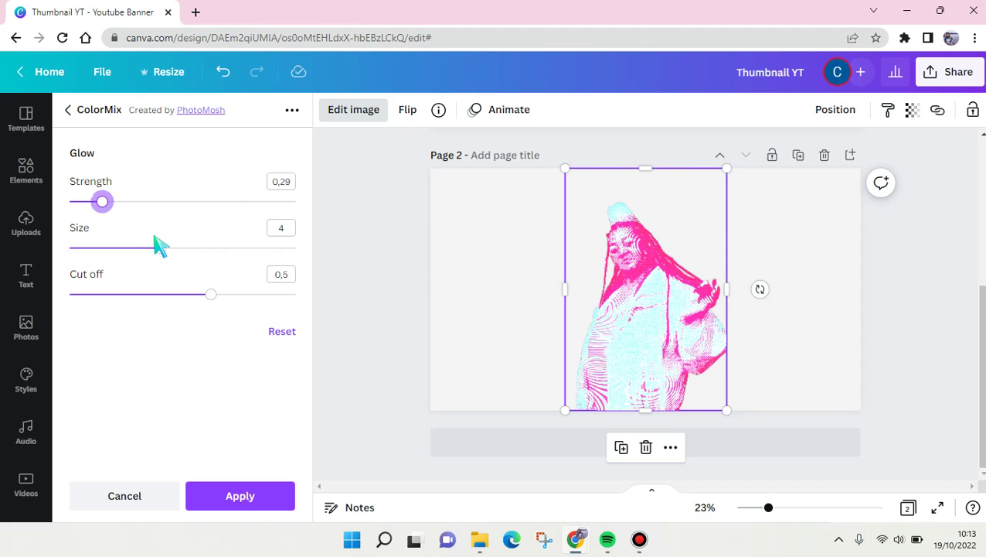
pyautogui.moveTo(158, 246); pyautogui.dragTo(264, 249)
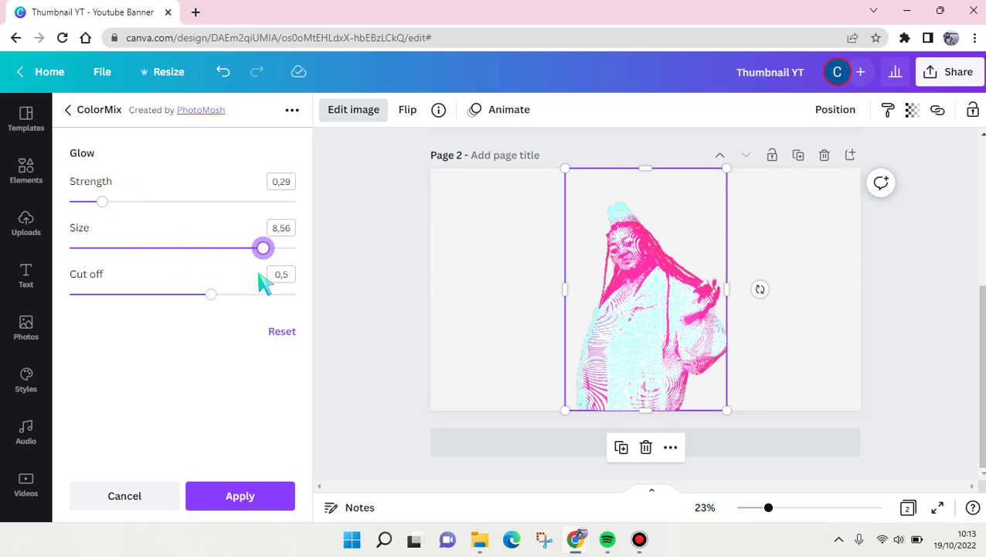
pyautogui.click(260, 494)
pyautogui.click(265, 495)
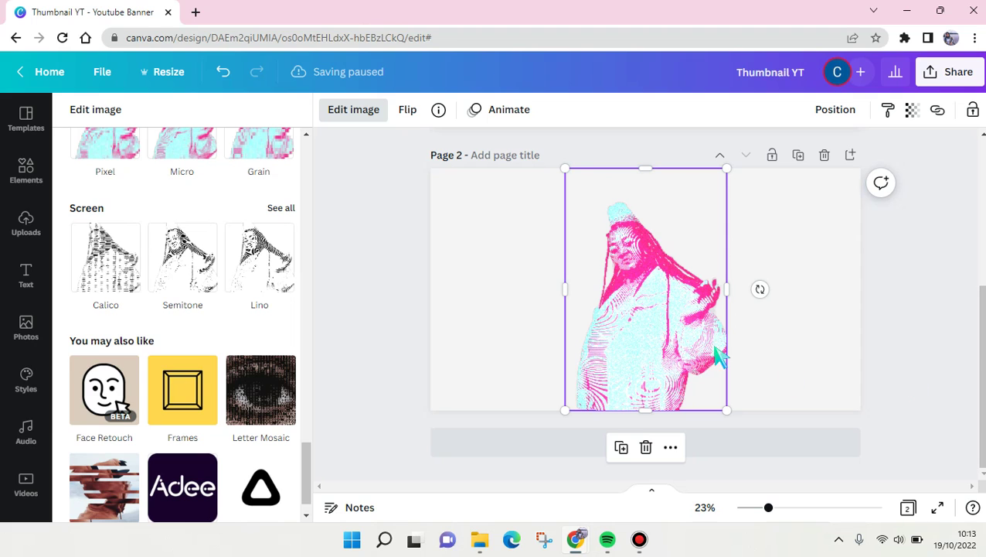
# Step: Enlarge the portrait from its corner so it extends past page 2's bottom edge
pyautogui.click(975, 381)
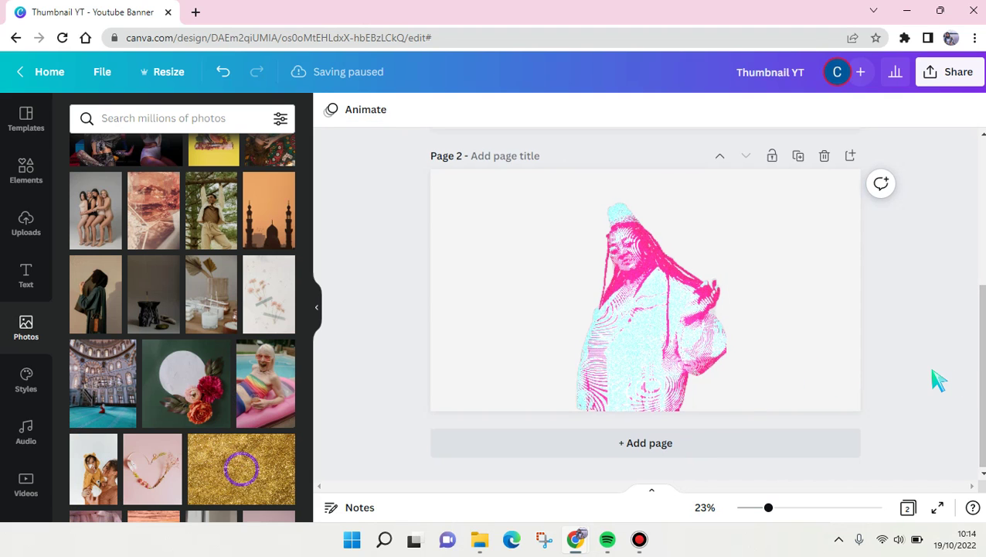
pyautogui.scroll(2, 595, 341)
pyautogui.scroll(-2, 618, 337)
pyautogui.click(650, 331)
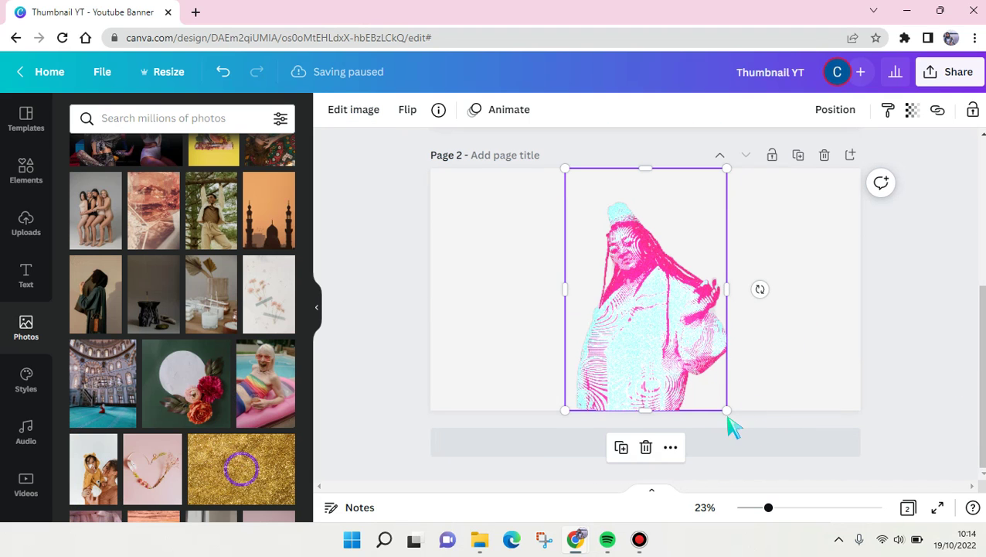
pyautogui.moveTo(773, 454); pyautogui.dragTo(784, 468)
pyautogui.moveTo(670, 368); pyautogui.dragTo(674, 347)
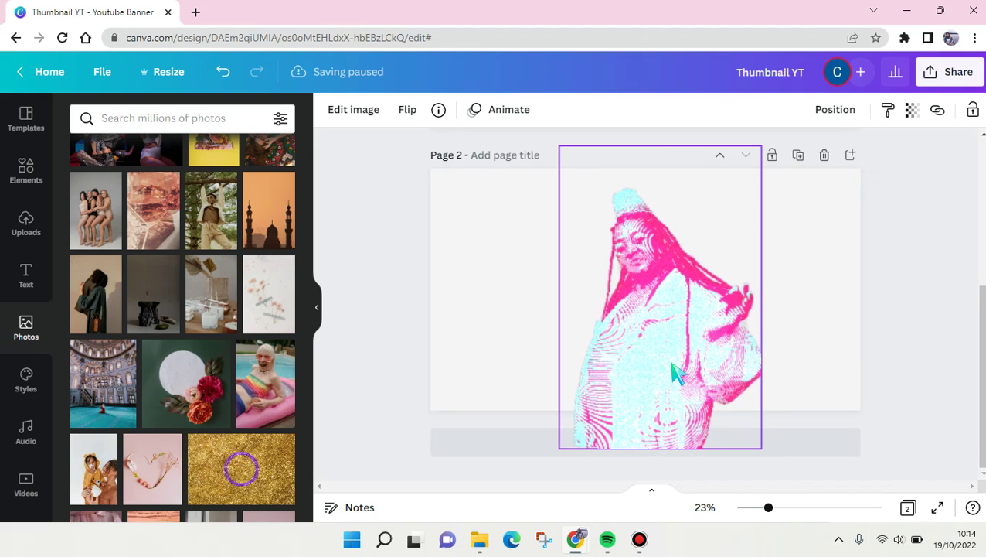
pyautogui.click(818, 368)
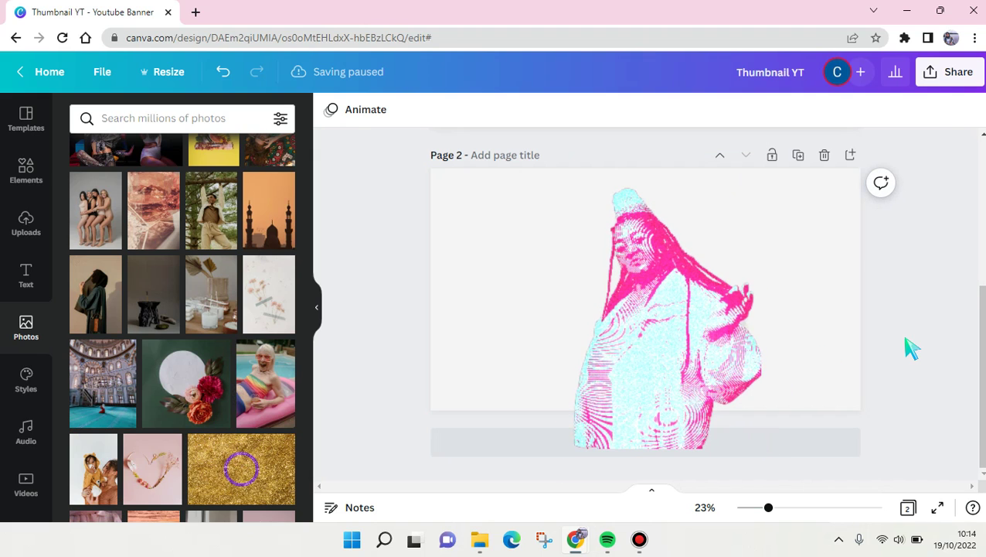